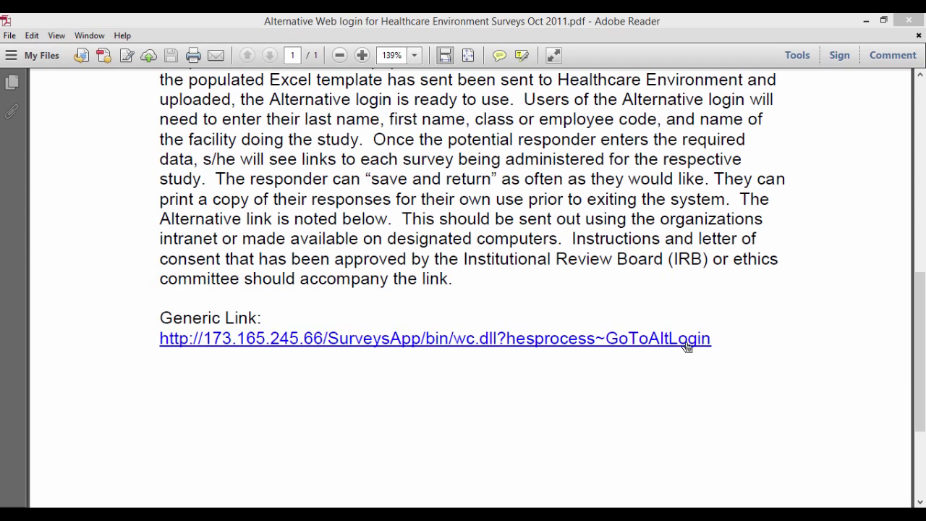
# - Open the generic survey login page and enter the respondent's last name, first name and employee ID
pyautogui.click(686, 347)
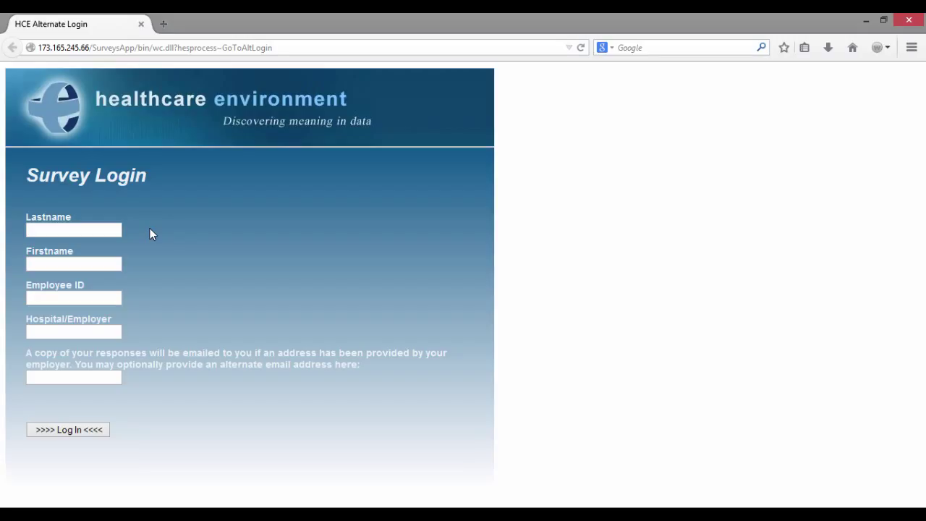
pyautogui.click(110, 227)
pyautogui.press('Tab')
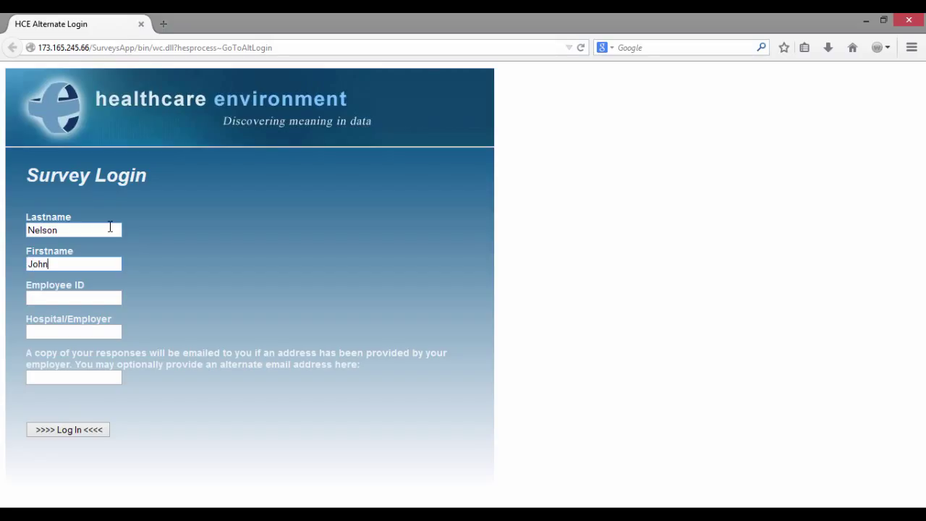
pyautogui.press('Tab')
pyautogui.write('555555')
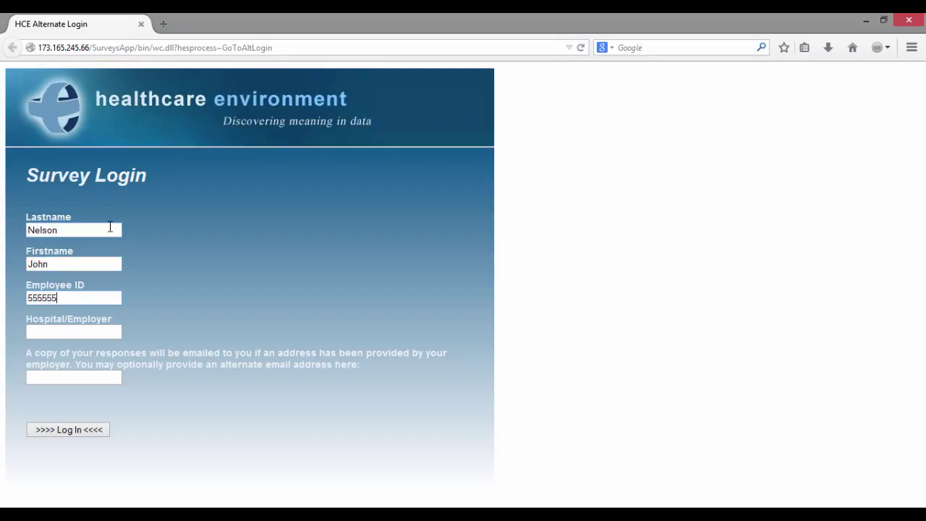
# - Enter HCE Test Site as the hospital/employer and fill in an alternate e-mail address
pyautogui.press('Tab')
pyautogui.write('H')
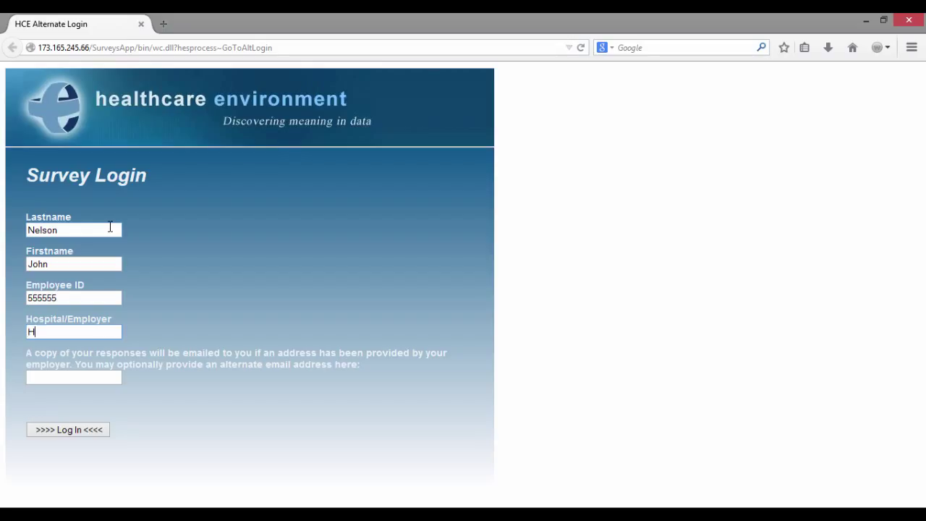
pyautogui.write('CE Test Site')
pyautogui.click(184, 334)
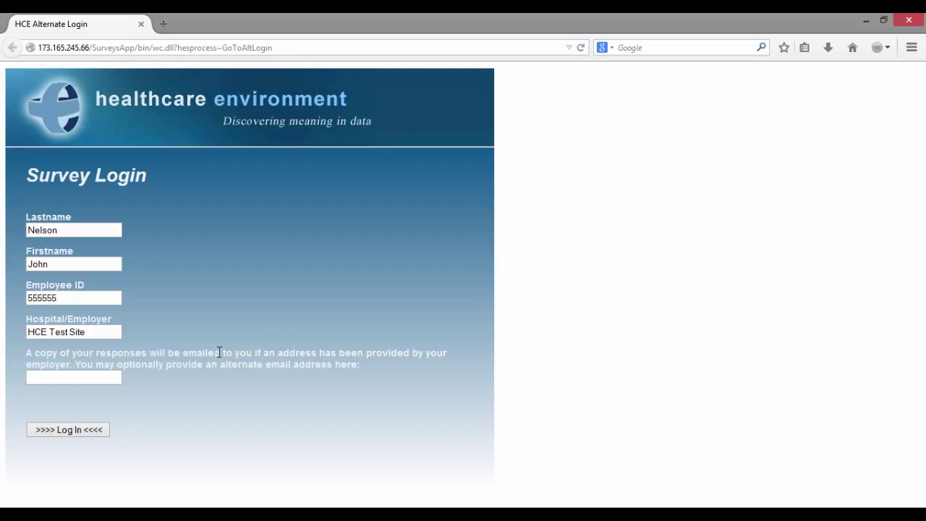
pyautogui.click(91, 376)
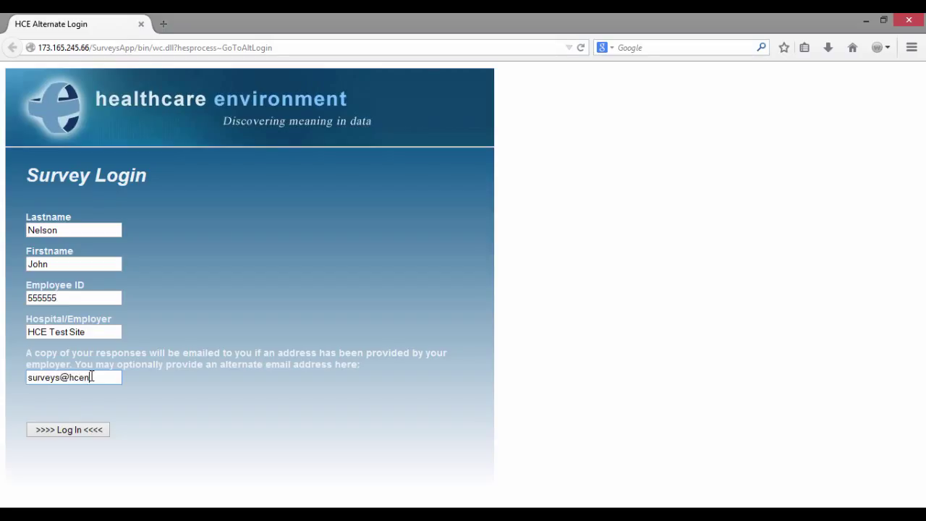
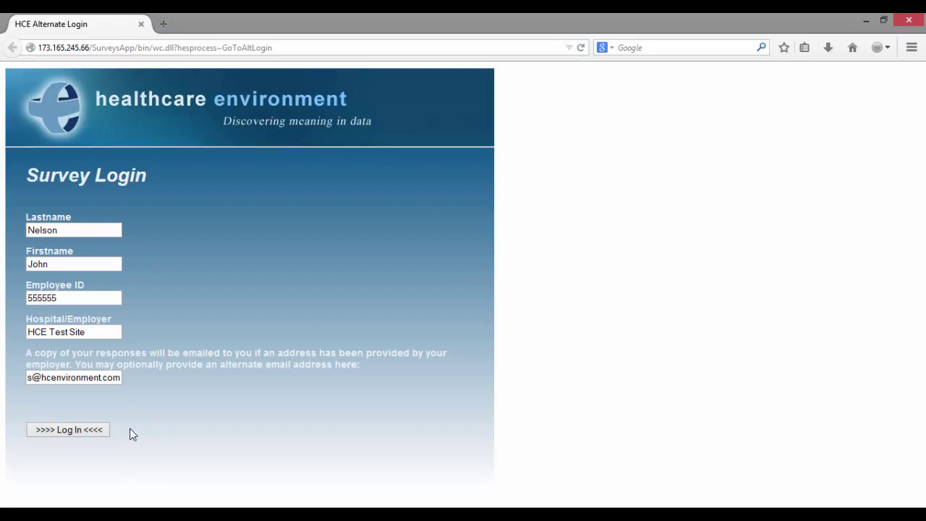
# - Log in and continue past the Caring Factor Survey directions page
pyautogui.click(82, 430)
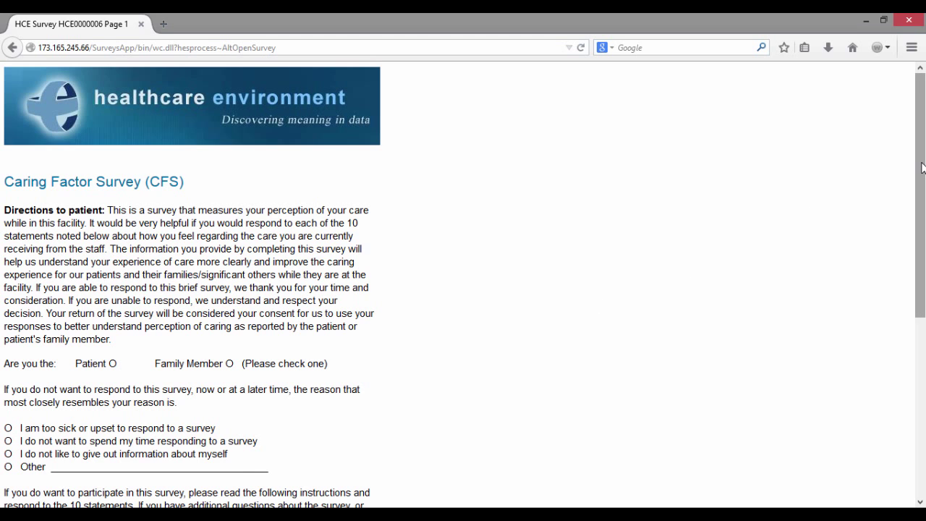
pyautogui.moveTo(923, 167); pyautogui.dragTo(923, 350)
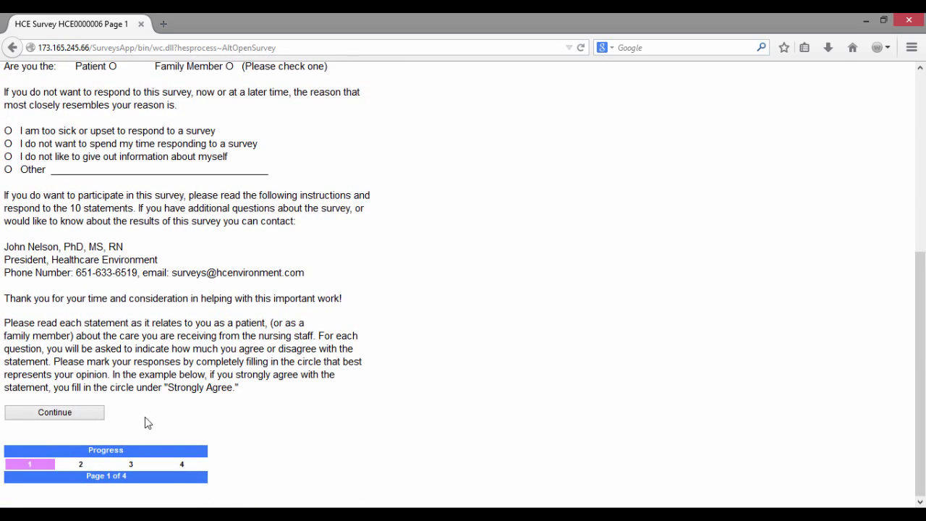
pyautogui.click(91, 416)
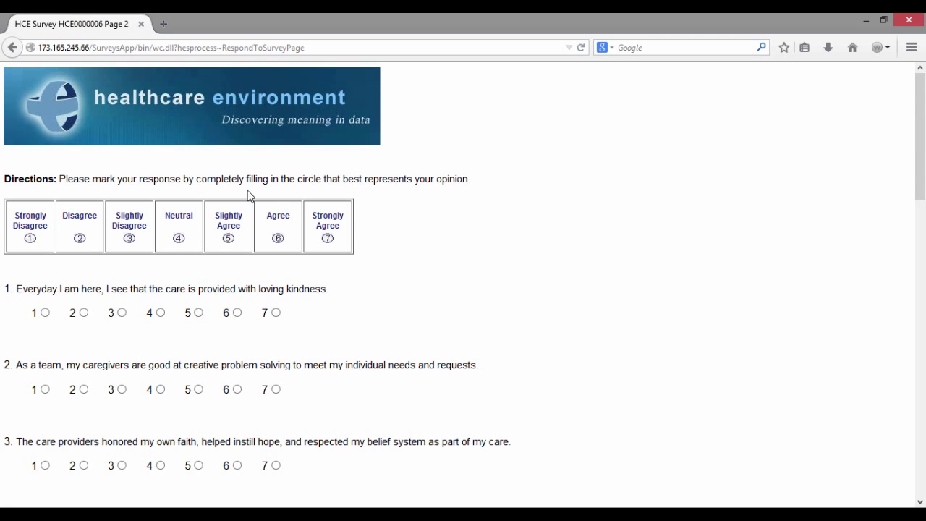
# - Rate statements 1–6 as 5, 6, 7, 6, 7 and 4
pyautogui.click(198, 312)
pyautogui.click(238, 390)
pyautogui.click(276, 466)
pyautogui.moveTo(917, 108); pyautogui.dragTo(919, 178)
pyautogui.click(238, 320)
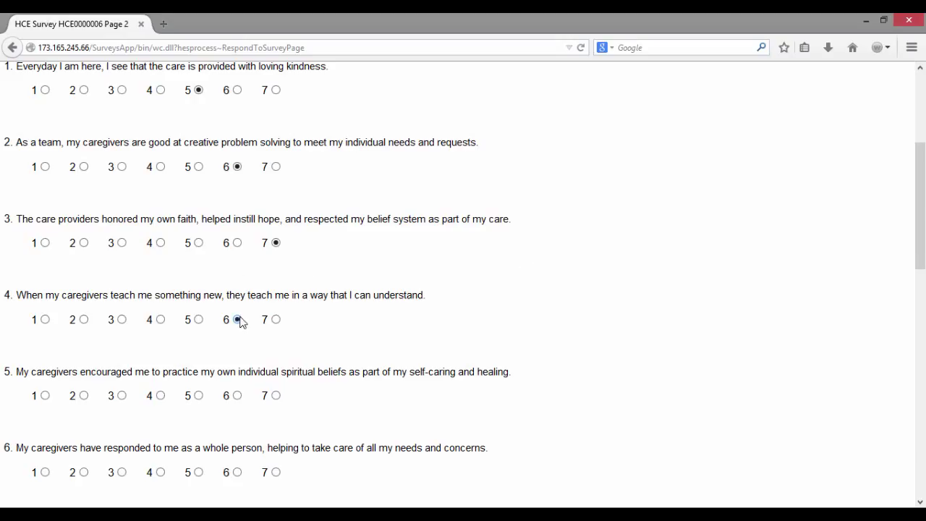
pyautogui.click(276, 395)
pyautogui.click(160, 472)
# - Skip statement 7 and rate statements 8, 9 and 10 as 7, 7 and 3
pyautogui.moveTo(922, 231); pyautogui.dragTo(921, 325)
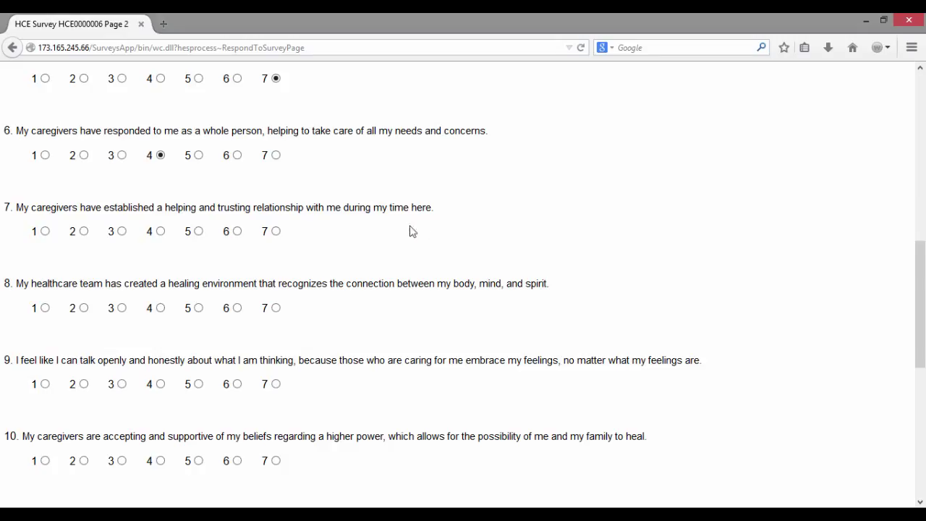
pyautogui.click(276, 308)
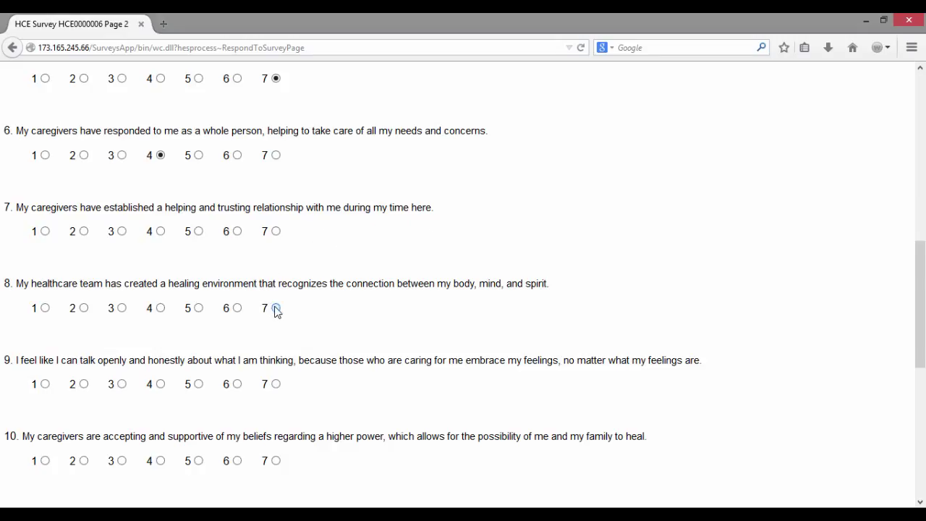
pyautogui.click(275, 383)
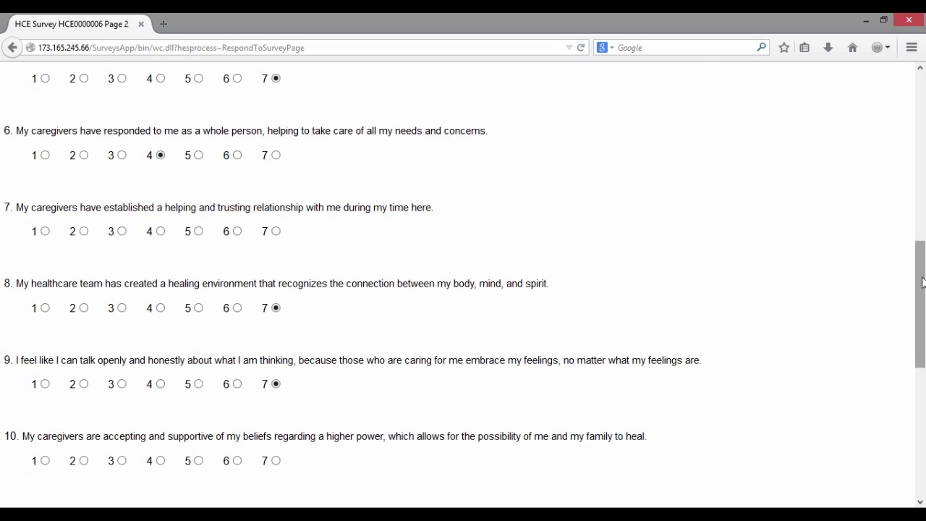
pyautogui.scroll(-5, 904, 275)
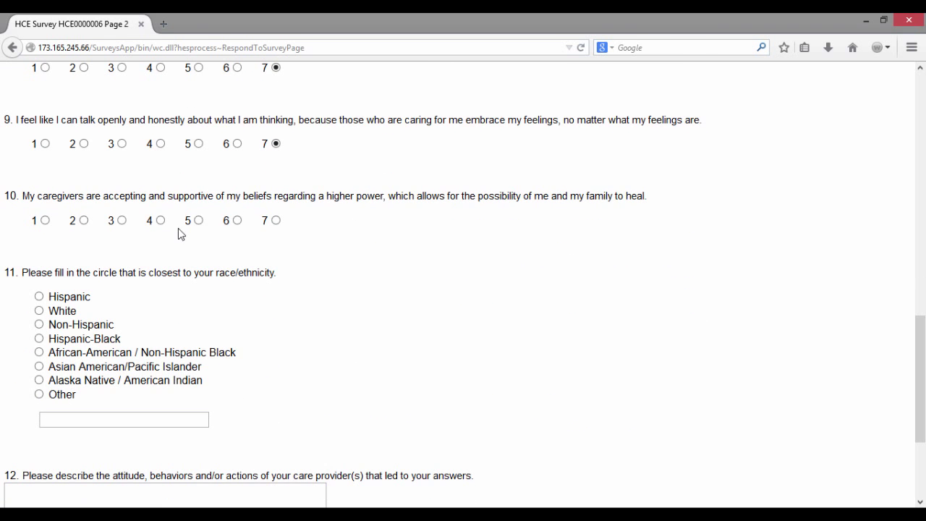
pyautogui.click(122, 220)
# - Choose White for question 11 and enter 'Type text here.' as the question 12 comment
pyautogui.click(39, 312)
pyautogui.moveTo(923, 373); pyautogui.dragTo(920, 434)
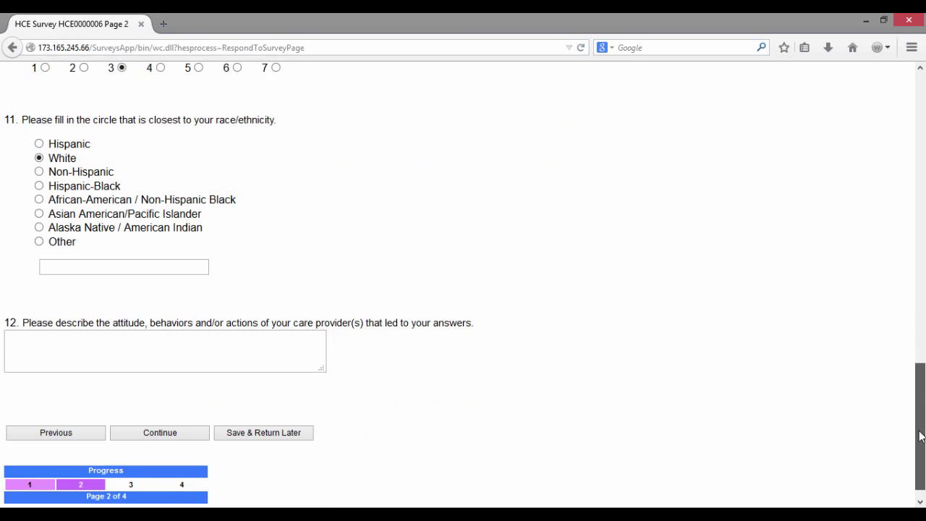
pyautogui.write('T')
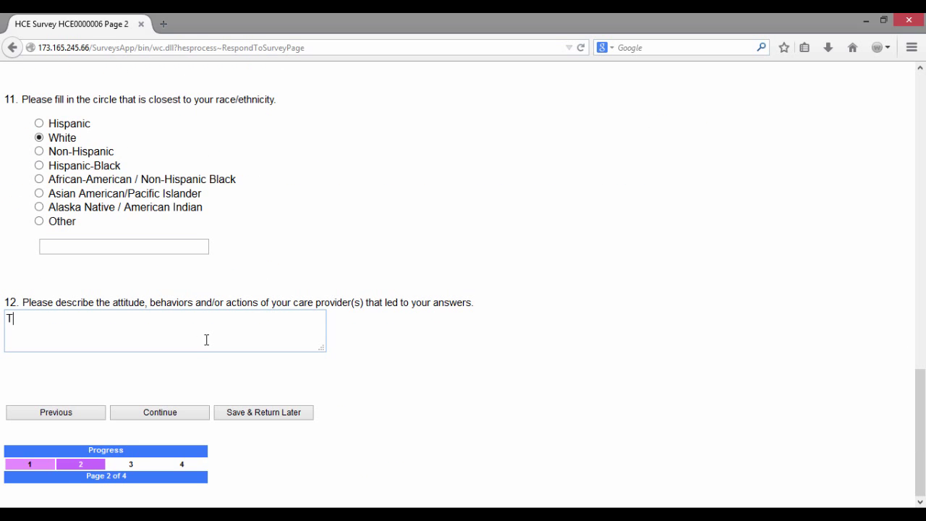
pyautogui.write('ype text here.')
# - Move to the final page, accept leaving question 7 unanswered, and submit the survey
pyautogui.click(202, 418)
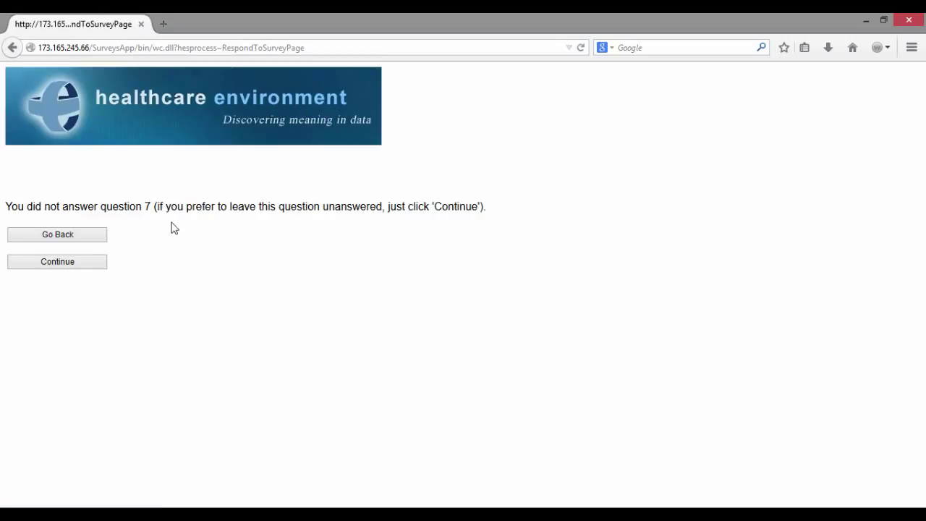
pyautogui.click(101, 264)
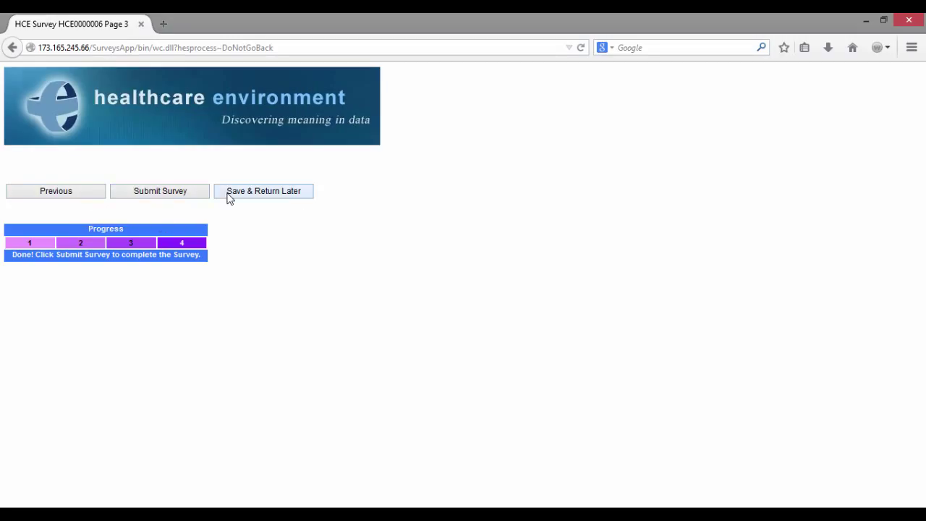
pyautogui.click(167, 192)
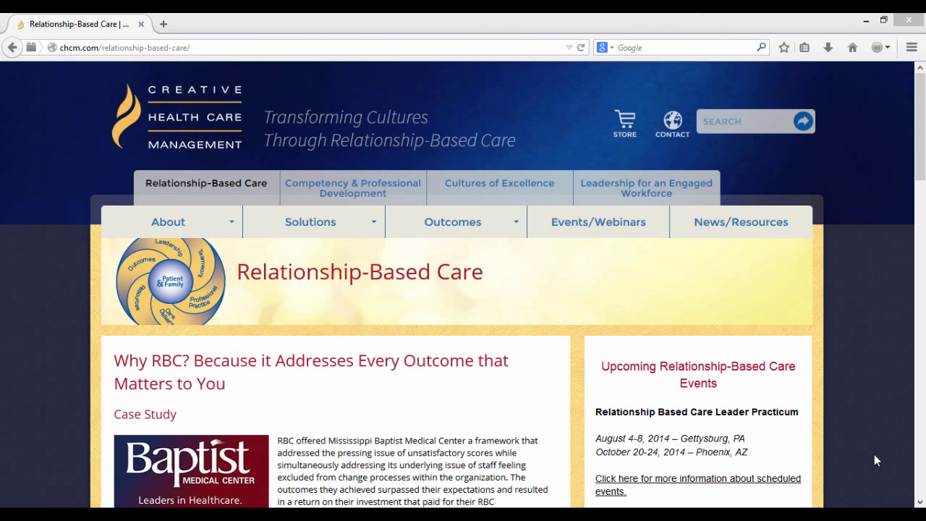
# - Load hcenvironment.com and go to the Survey Management login page
pyautogui.click(474, 46)
pyautogui.write('hcenvironment.com/')
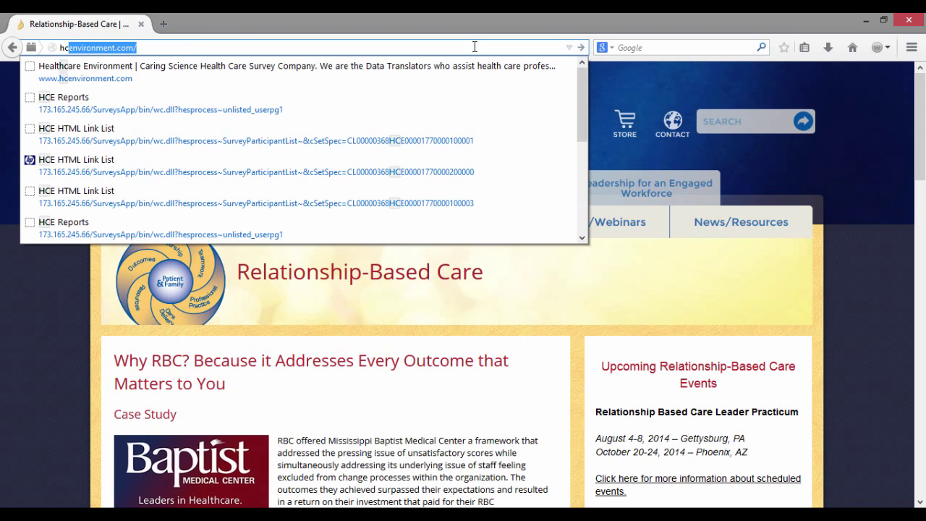
pyautogui.press('Return')
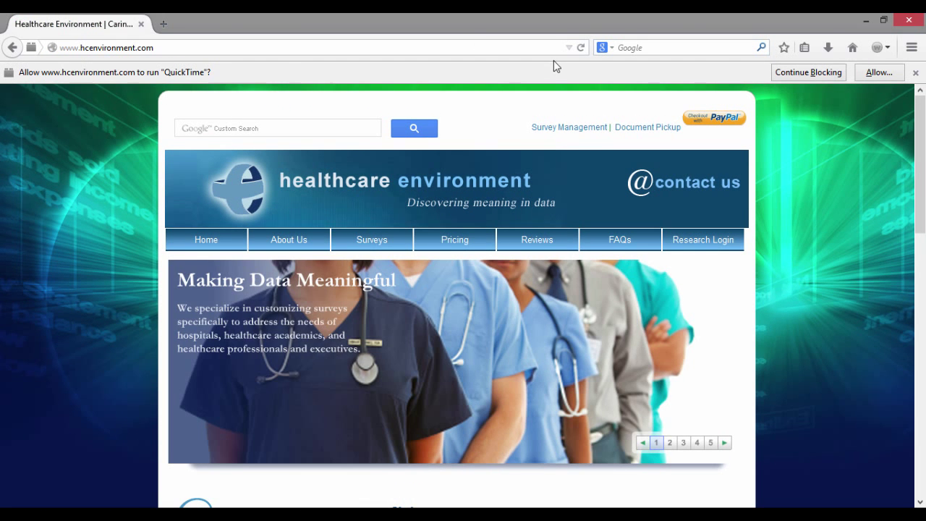
pyautogui.click(575, 130)
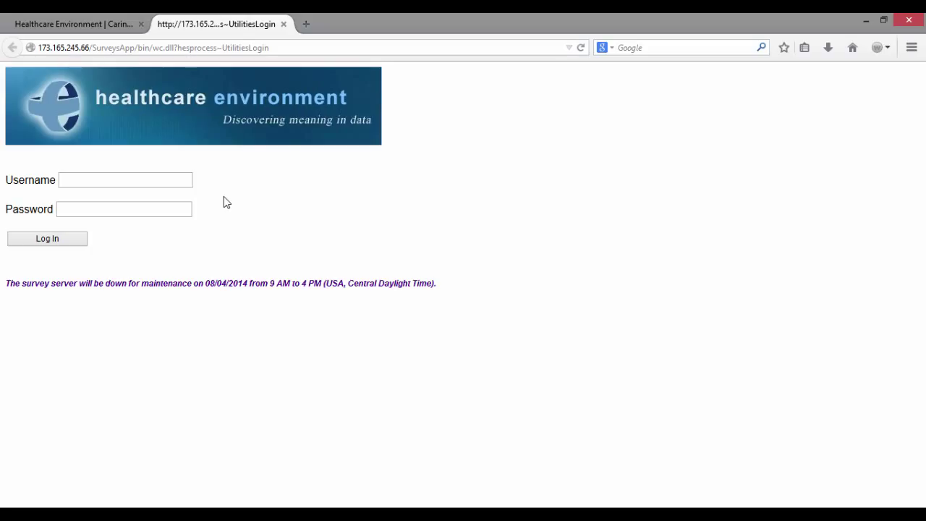
# - Sign in with the account username and password to reach HCE Client Reports
pyautogui.click(187, 183)
pyautogui.write('John')
pyautogui.press('Tab')
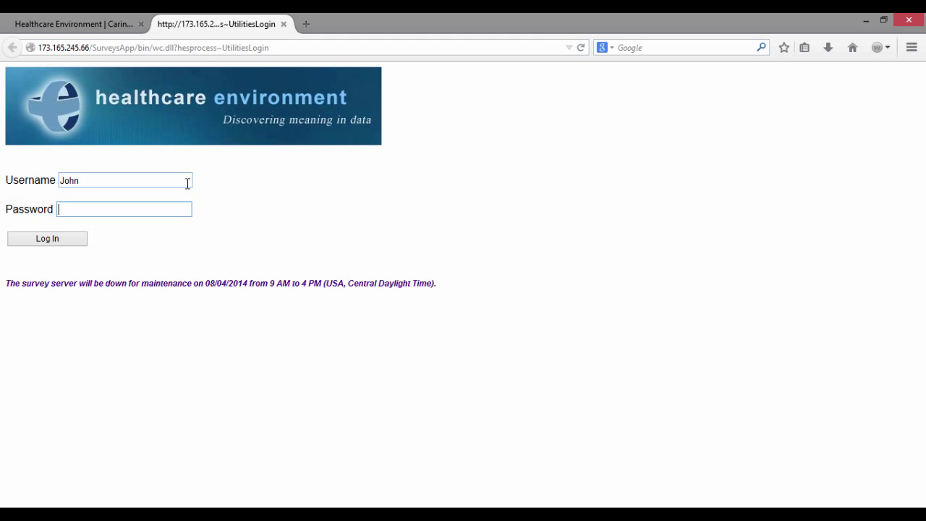
pyautogui.write('******')
pyautogui.press('Return')
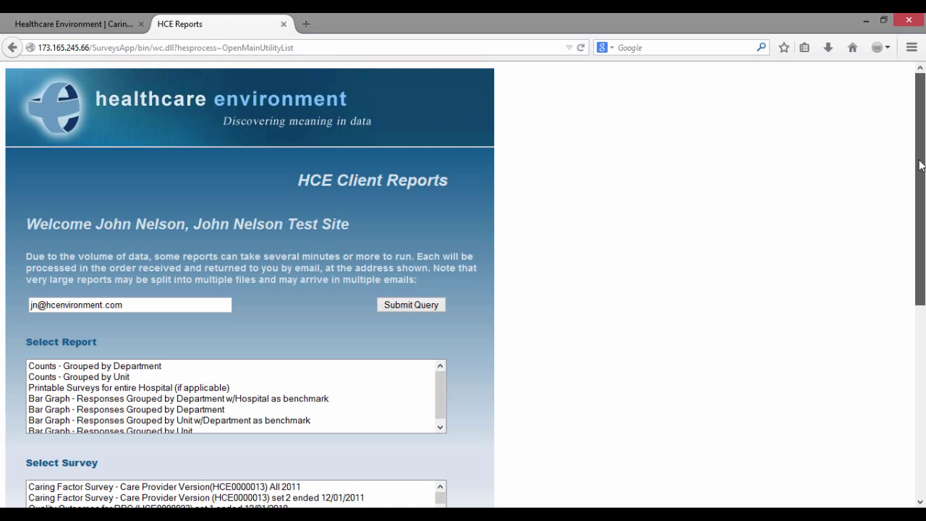
# - Check the report e-mail address and select the 'Bar Graph - Responses Grouped by Unit' report
pyautogui.moveTo(919, 165); pyautogui.dragTo(917, 213)
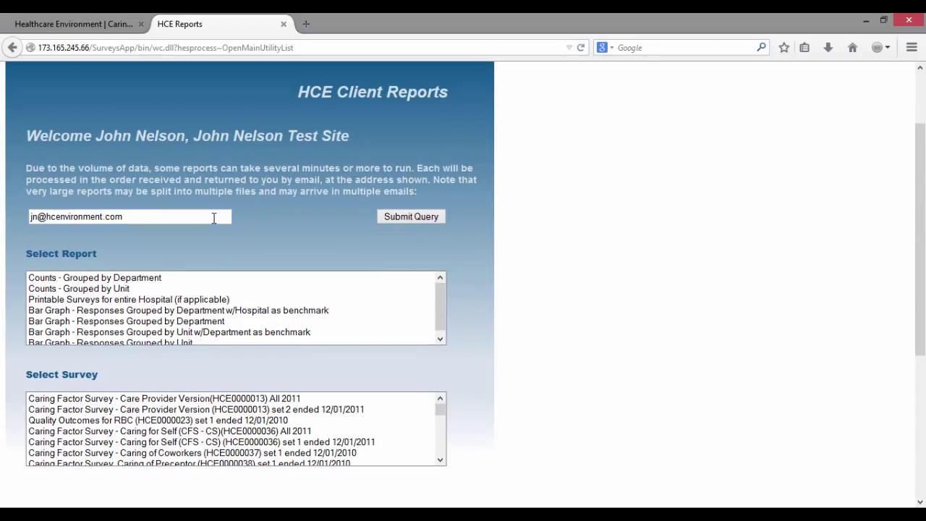
pyautogui.click(214, 217)
pyautogui.moveTo(440, 291); pyautogui.dragTo(437, 351)
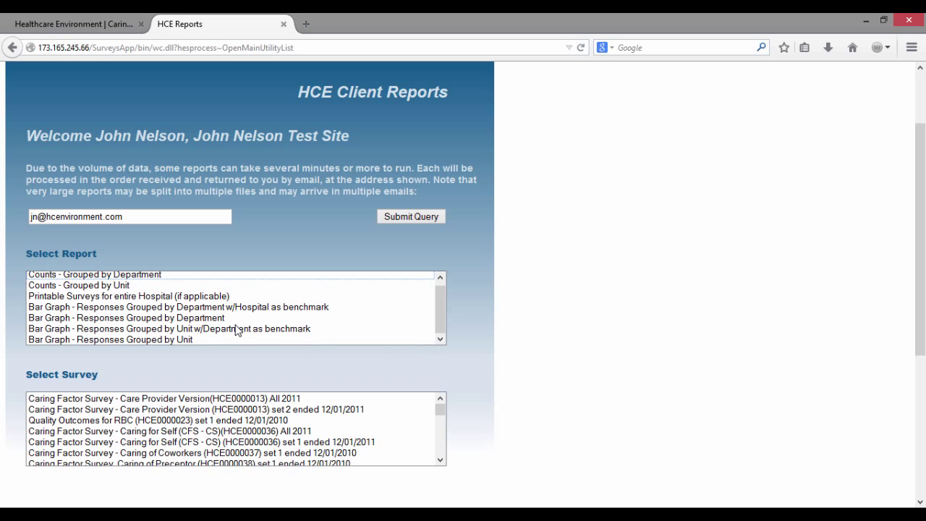
pyautogui.click(74, 275)
pyautogui.click(69, 288)
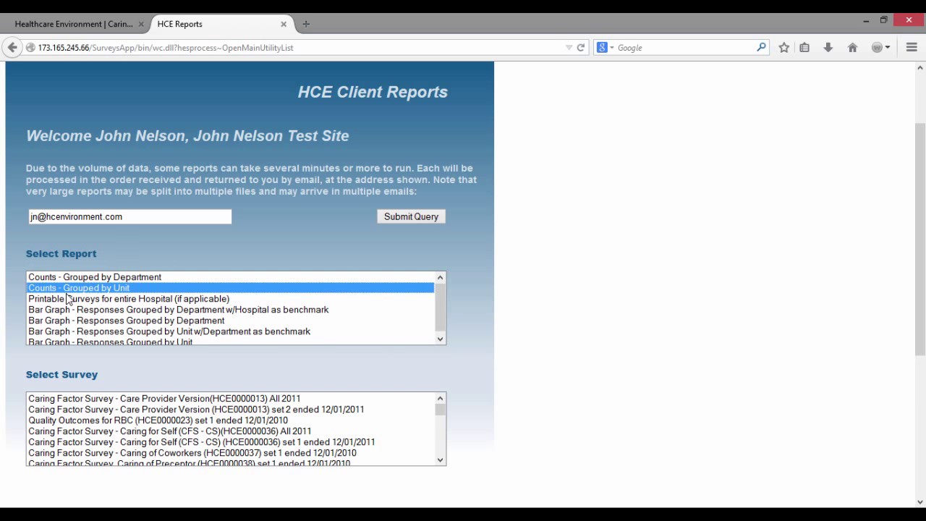
pyautogui.click(68, 320)
pyautogui.click(63, 333)
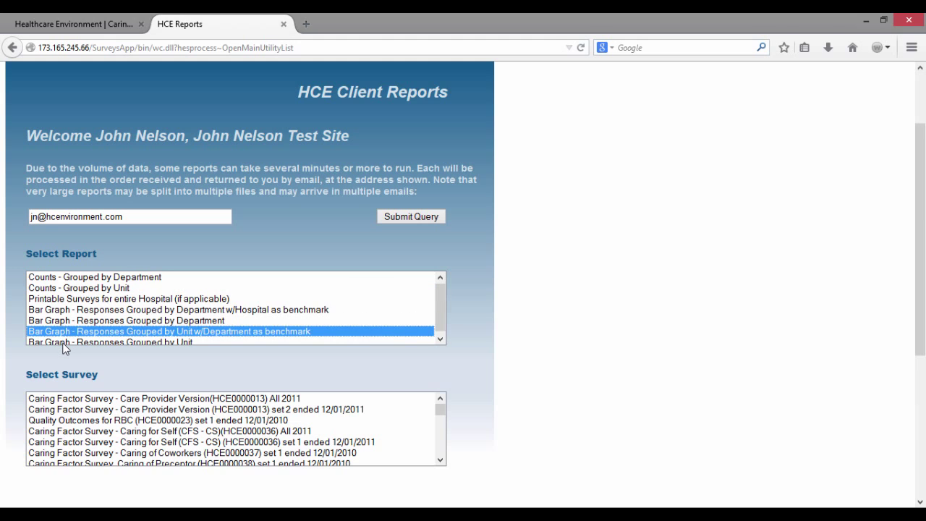
pyautogui.click(62, 342)
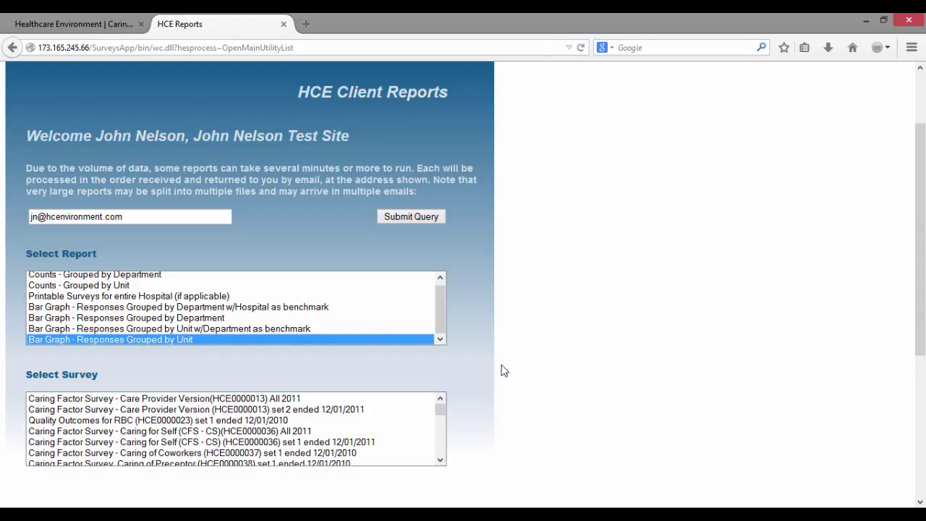
# - Select the Professional Quality of Life Scale (ProQOL) survey and submit the report query
pyautogui.scroll(-12, 443, 410)
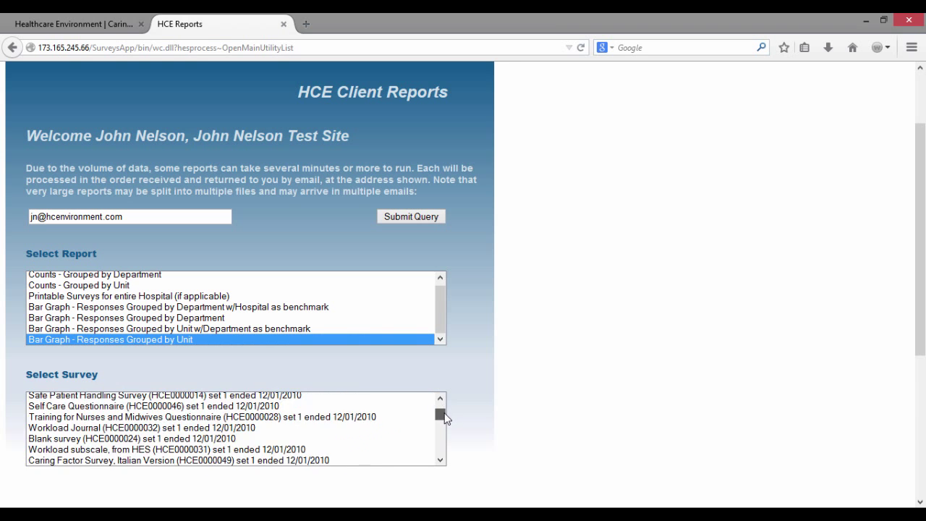
pyautogui.scroll(-5, 439, 455)
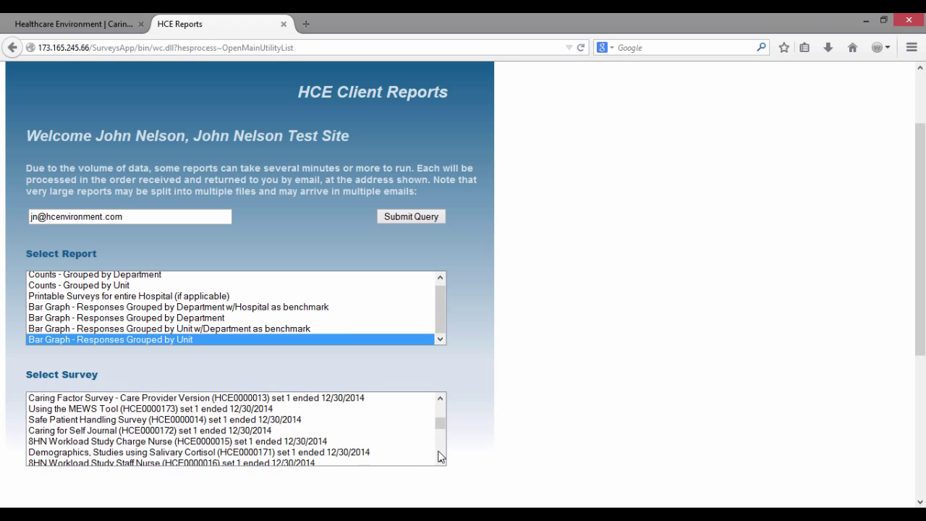
pyautogui.scroll(-6, 442, 430)
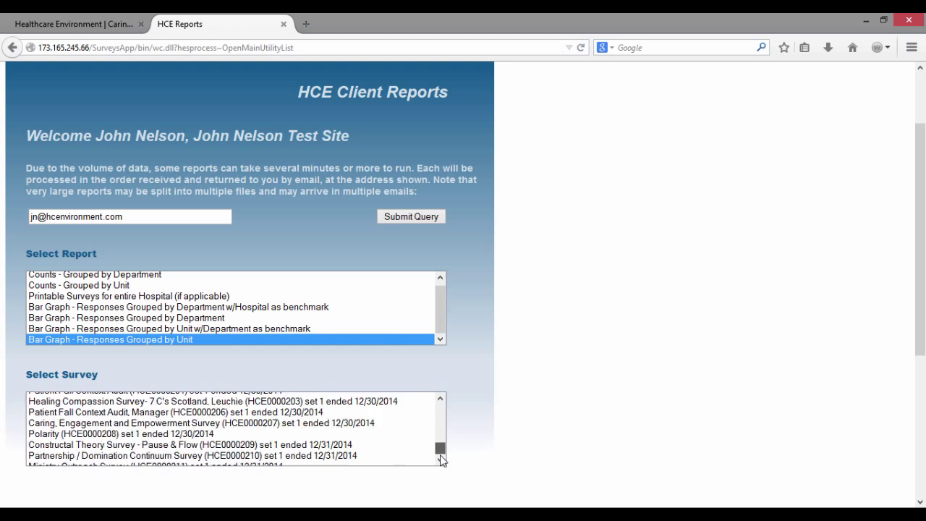
pyautogui.click(396, 461)
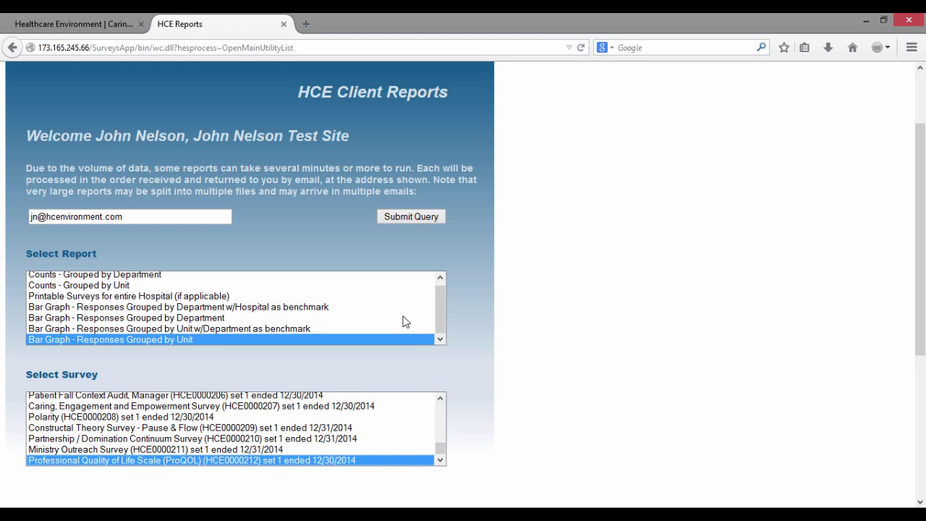
pyautogui.click(411, 219)
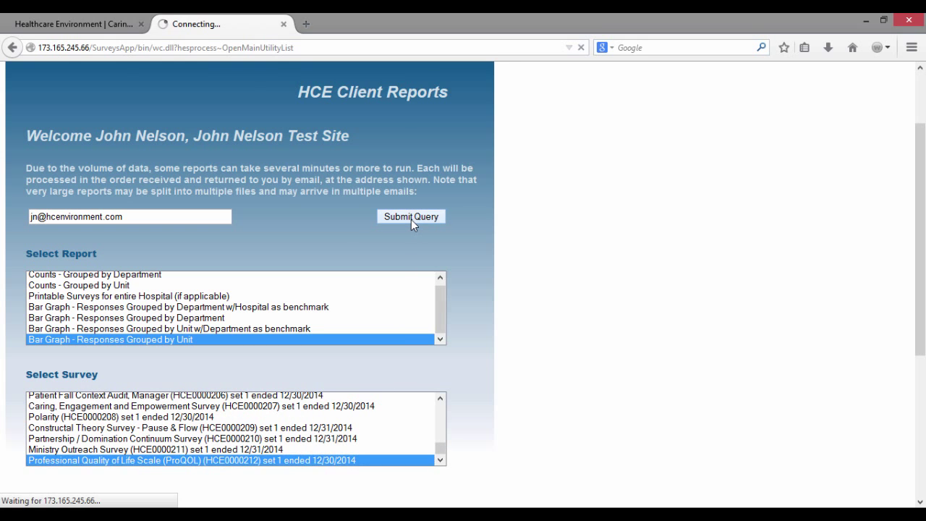